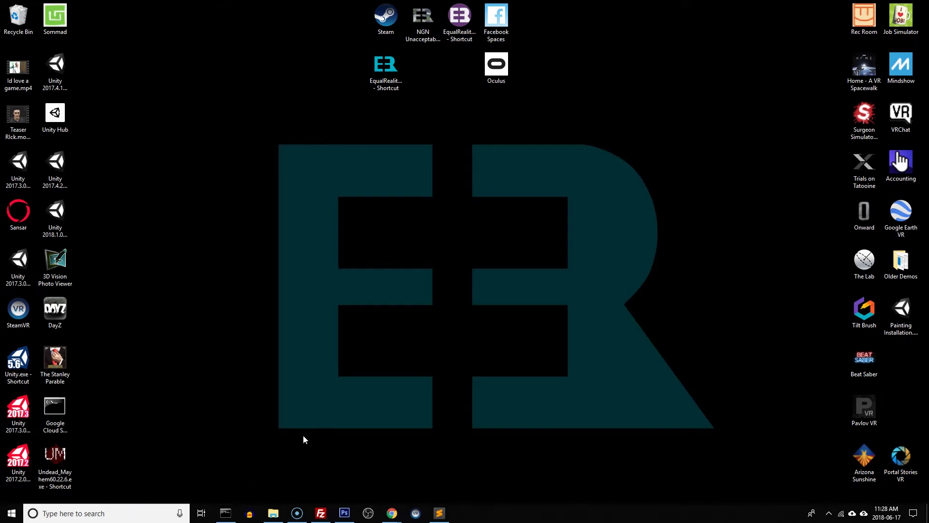
Search Windows for 'unity' and launch Unity 2018.1.0f2 to its Projects list
{"action": "left_click", "coordinate": [114, 512]}
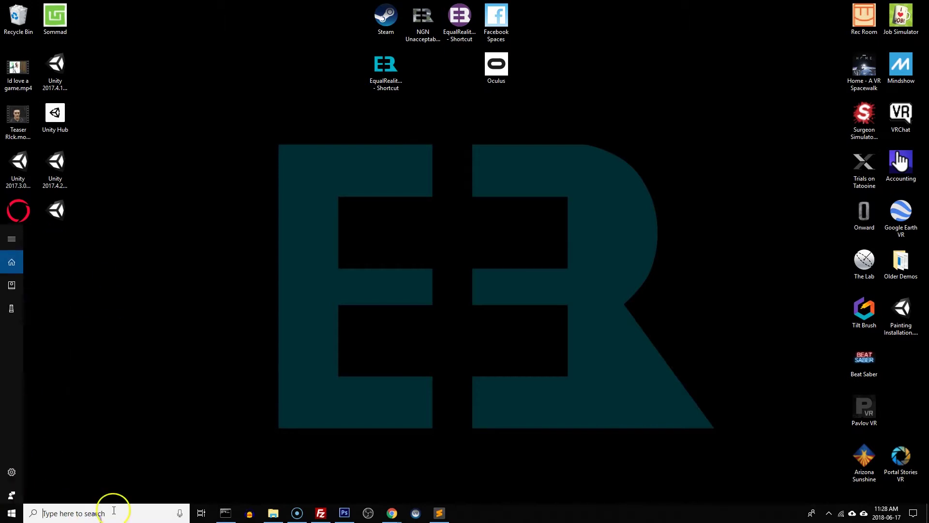
{"action": "type", "text": "unity"}
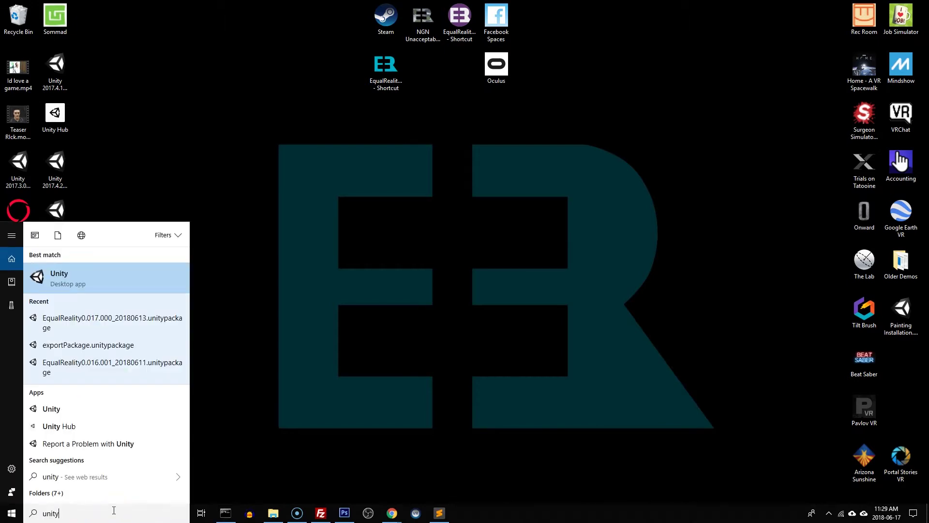
{"action": "left_click", "coordinate": [59, 276]}
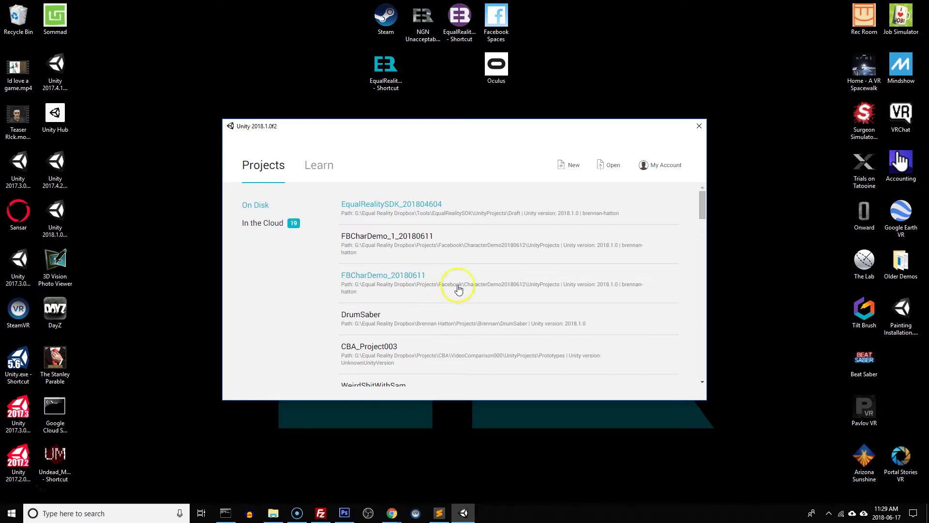
Start a new 3D project, replacing the default name with DisabilityBiasTraining
{"action": "left_click", "coordinate": [569, 166]}
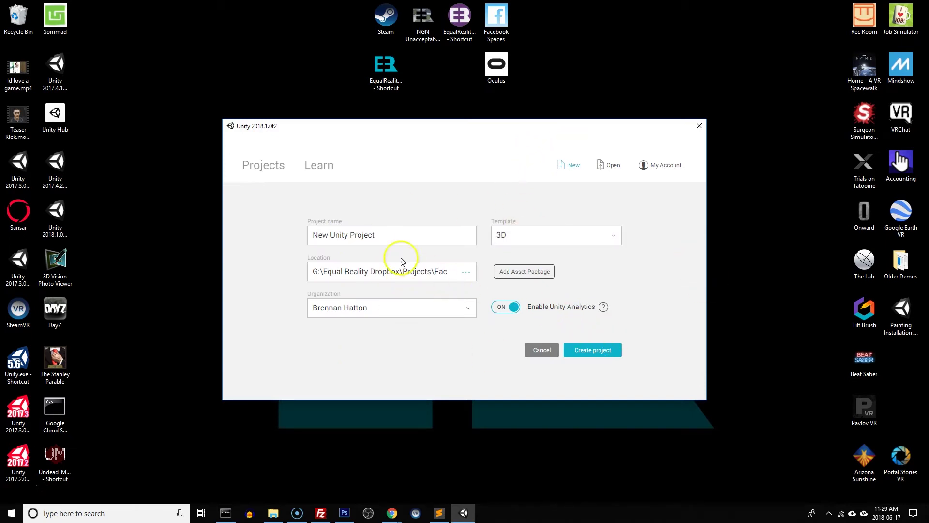
{"action": "left_click_drag", "start_coordinate": [394, 237], "coordinate": [224, 232]}
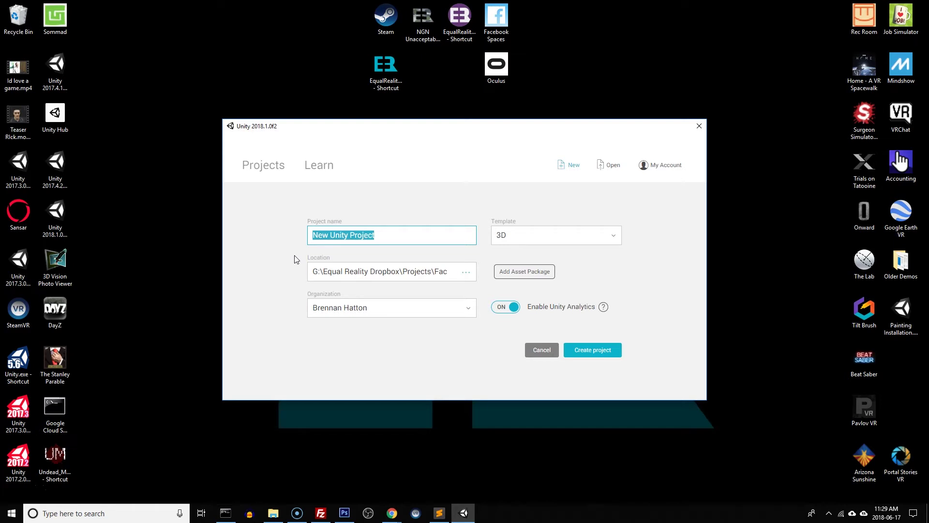
{"action": "key", "text": "BackSpace"}
{"action": "type", "text": "DisabilityBi"}
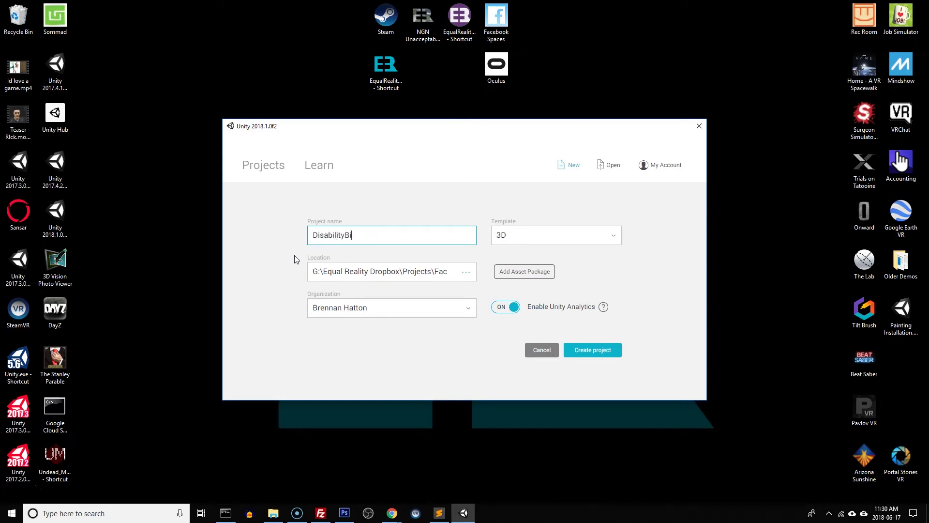
{"action": "type", "text": "asTraining"}
Browse to the Projects folder and create a new folder named EqualRealityCreators there
{"action": "left_click", "coordinate": [466, 273]}
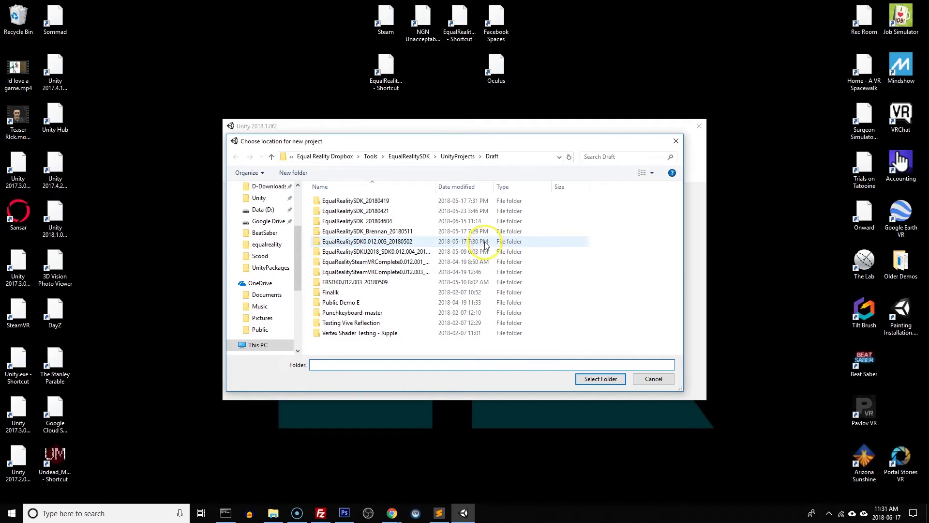
{"action": "left_click", "coordinate": [329, 156]}
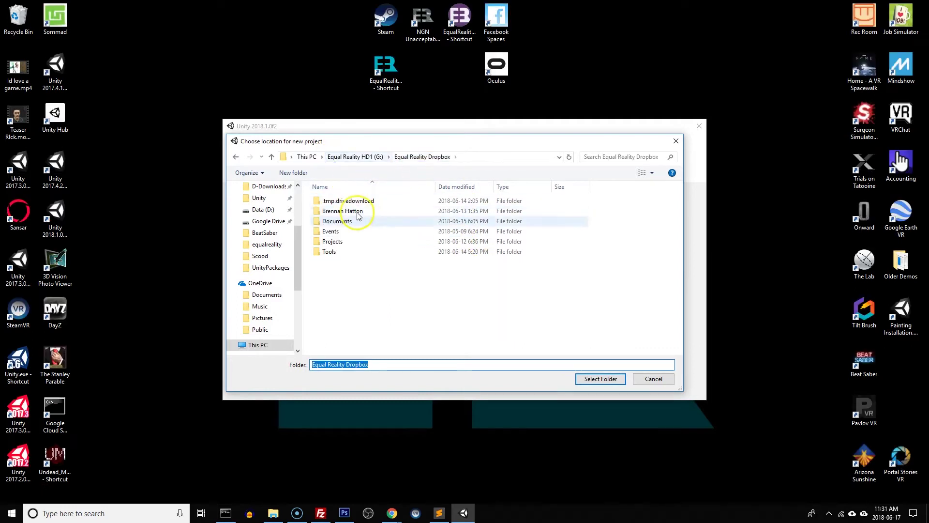
{"action": "left_click", "coordinate": [358, 244]}
{"action": "double_click", "coordinate": [360, 246]}
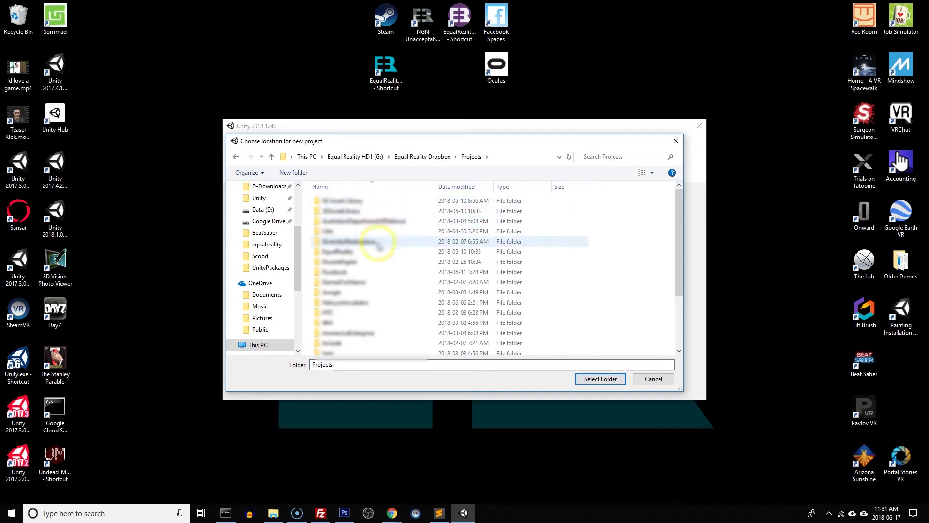
{"action": "scroll", "coordinate": [379, 247], "scroll_direction": "down", "scroll_amount": 3}
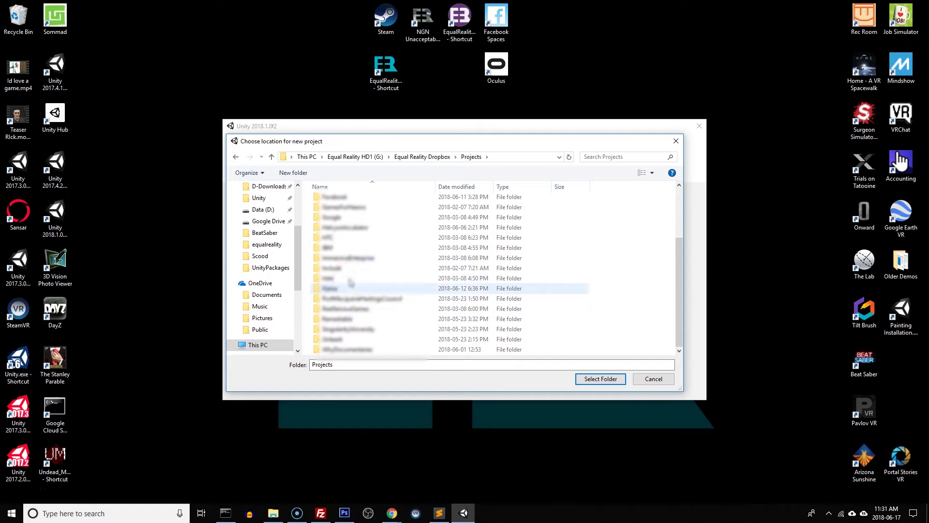
{"action": "left_click", "coordinate": [294, 173]}
{"action": "left_click", "coordinate": [341, 349]}
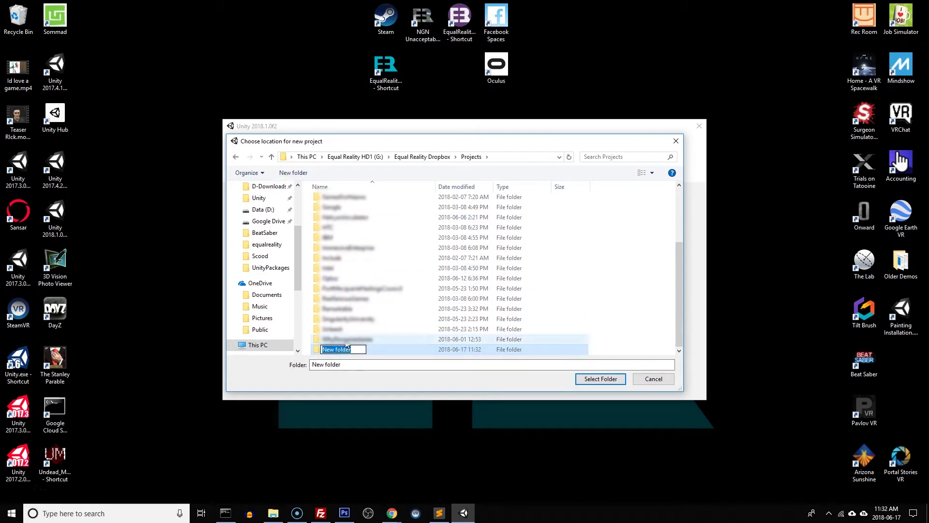
{"action": "type", "text": "EqualRealityCreators"}
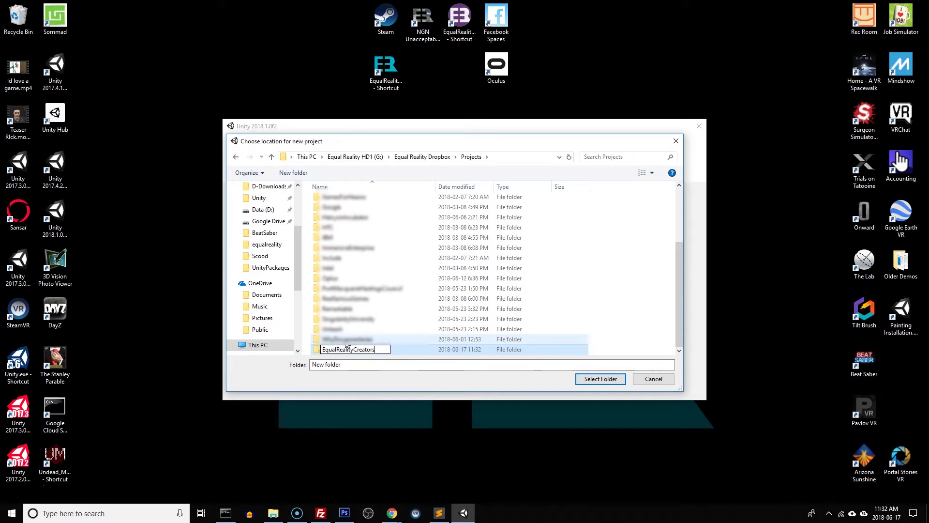
{"action": "key", "text": "Return"}
Create a UnityProjects folder inside EqualRealityCreators and select it as the project location
{"action": "double_click", "coordinate": [363, 227]}
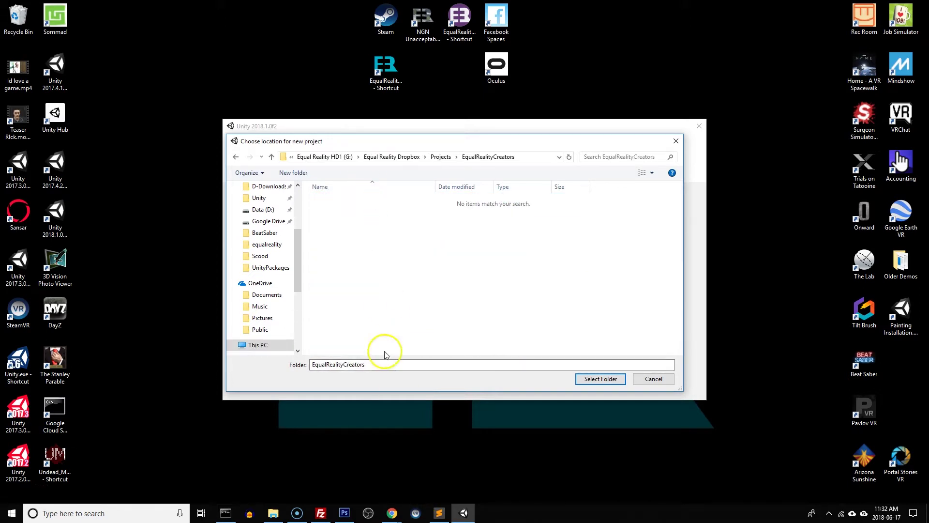
{"action": "left_click", "coordinate": [293, 172]}
{"action": "type", "text": "UnityProjects"}
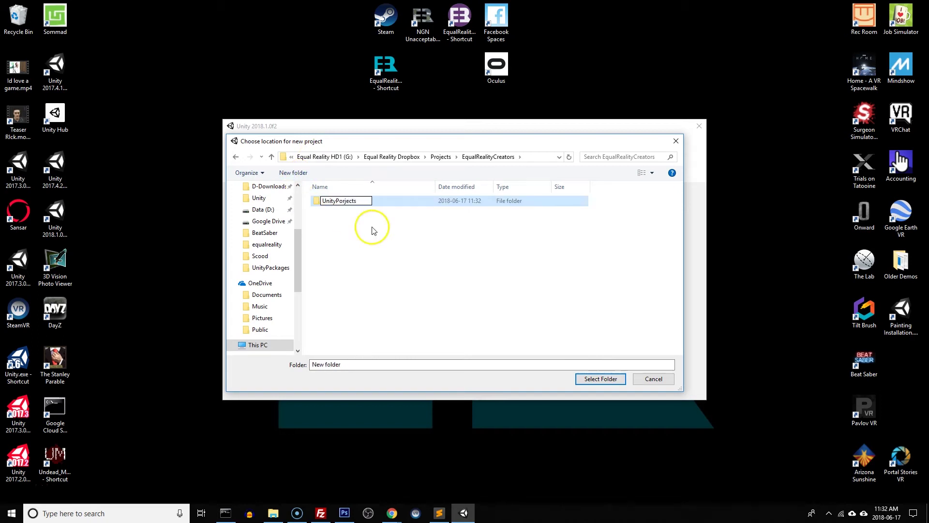
{"action": "left_click", "coordinate": [369, 218]}
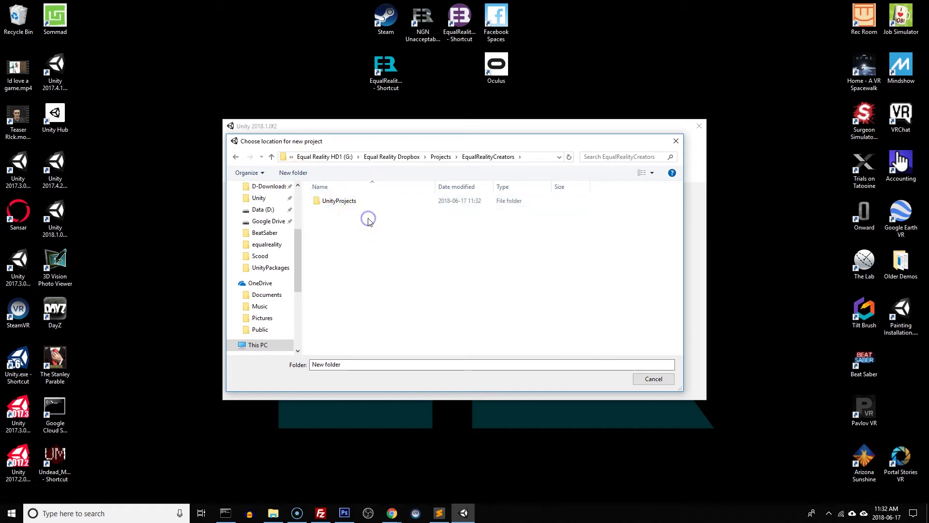
{"action": "double_click", "coordinate": [361, 201]}
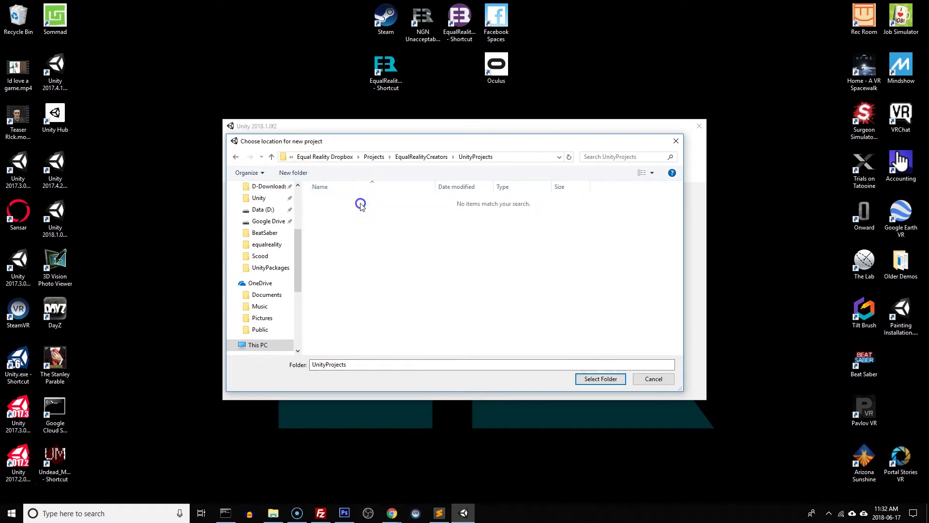
{"action": "left_click", "coordinate": [591, 378]}
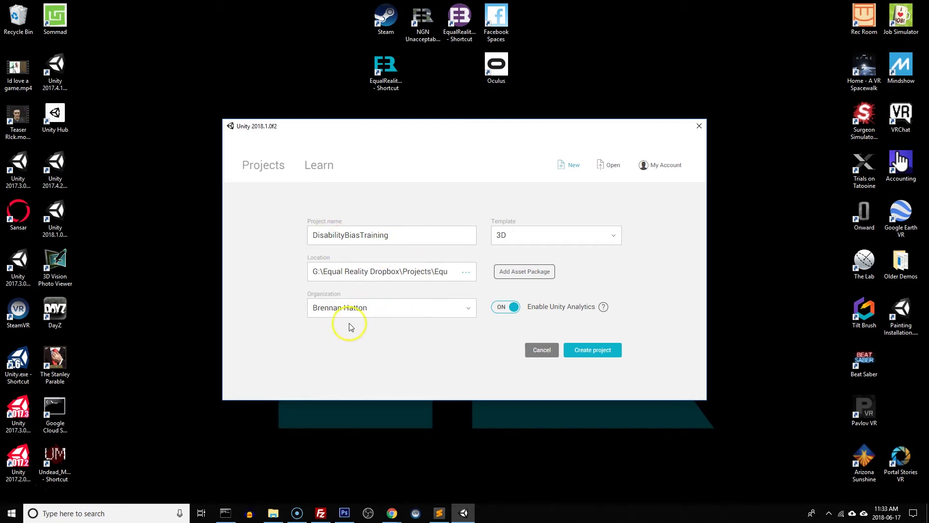
Append 20180617 to the project name and create the project, starting the asset import
{"action": "left_click", "coordinate": [393, 233]}
{"action": "type", "text": "2"}
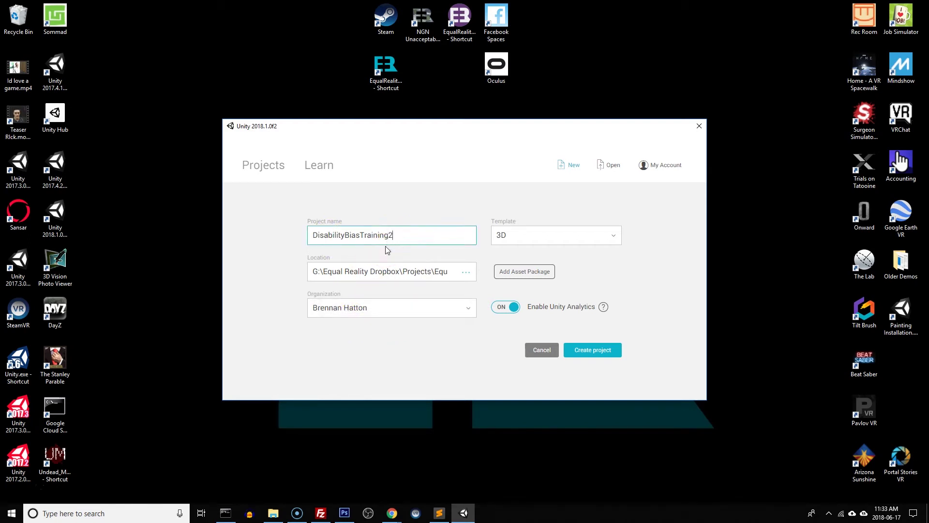
{"action": "type", "text": "0180617"}
{"action": "left_click", "coordinate": [415, 333]}
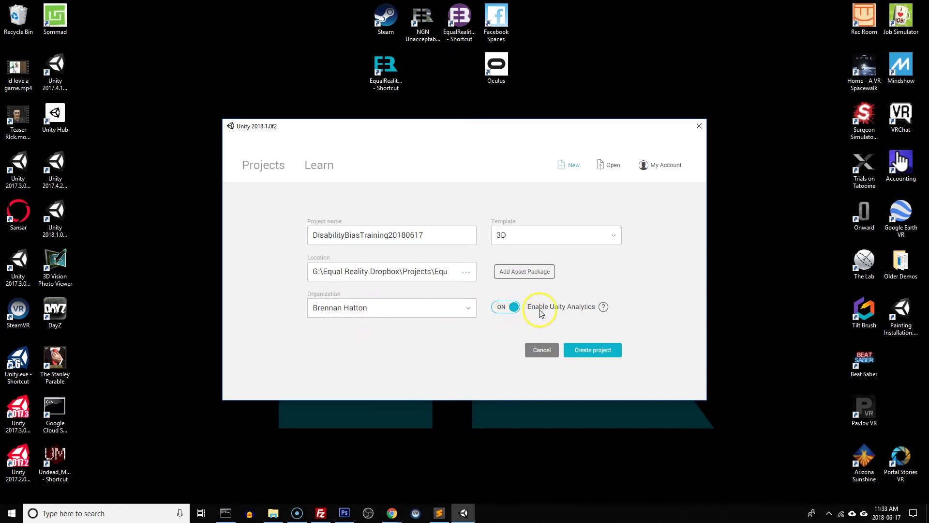
{"action": "left_click", "coordinate": [612, 351]}
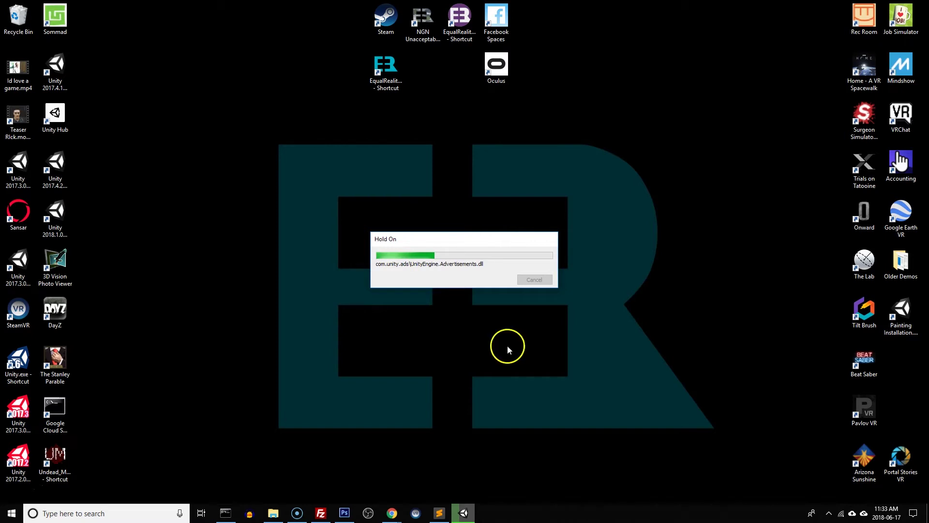
{"action": "mouse_move", "coordinate": [273, 512]}
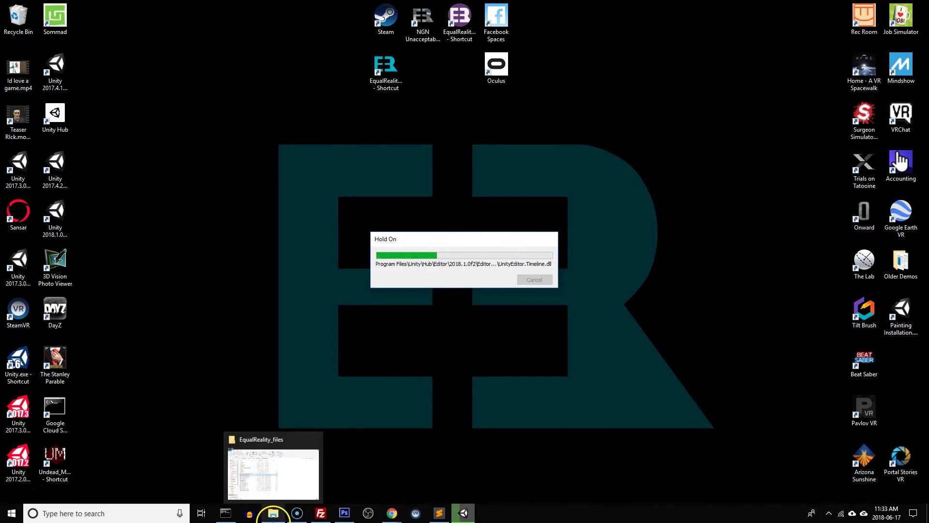
{"action": "left_click", "coordinate": [286, 479]}
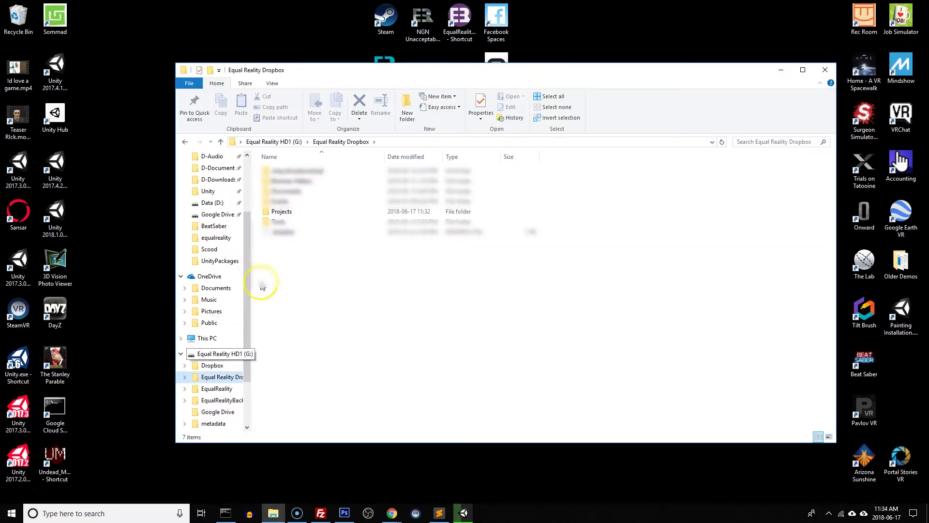
{"action": "double_click", "coordinate": [305, 214]}
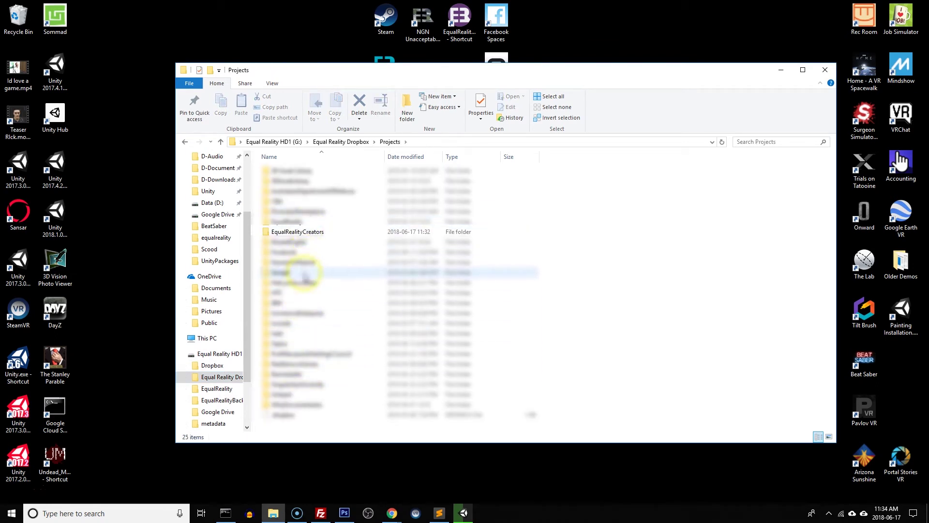
{"action": "left_click", "coordinate": [323, 233]}
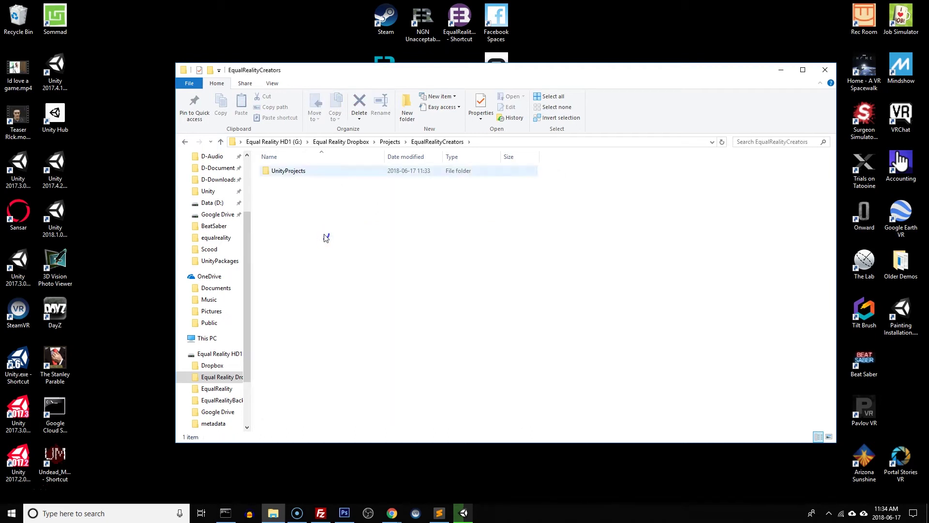
{"action": "key", "text": "Return"}
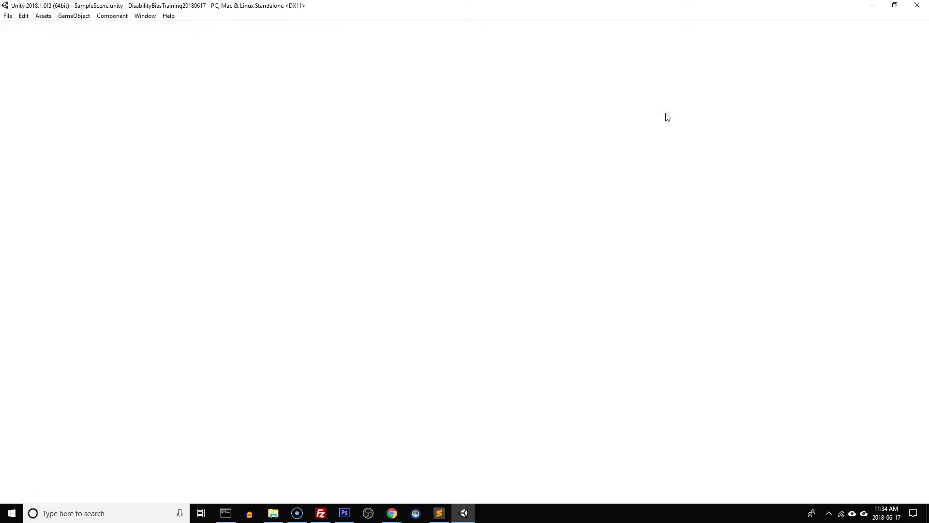
Let the import finish so the editor opens DisabilityBiasTraining20180617 on SampleScene
{"action": "left_click", "coordinate": [415, 93]}
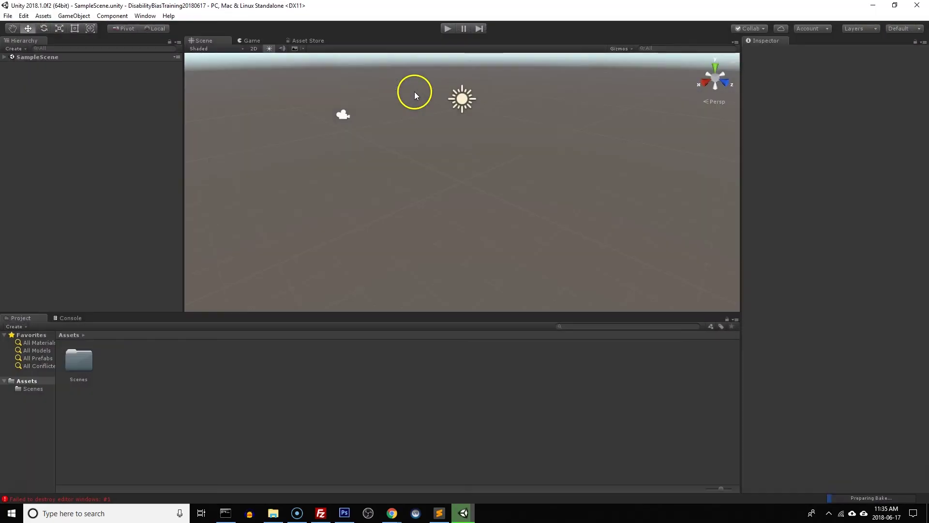
{"action": "left_click", "coordinate": [634, 134]}
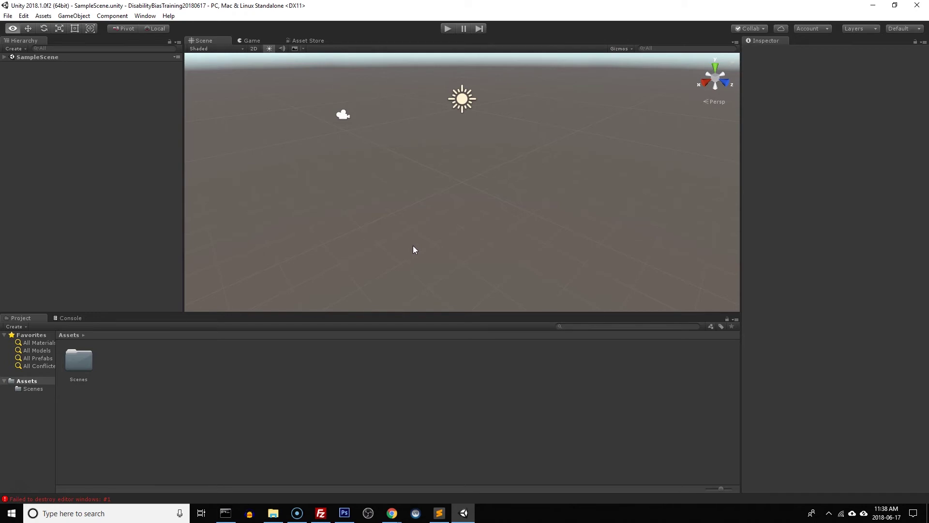
Show the Project Settings submenu under the Edit menu
{"action": "left_click", "coordinate": [23, 16]}
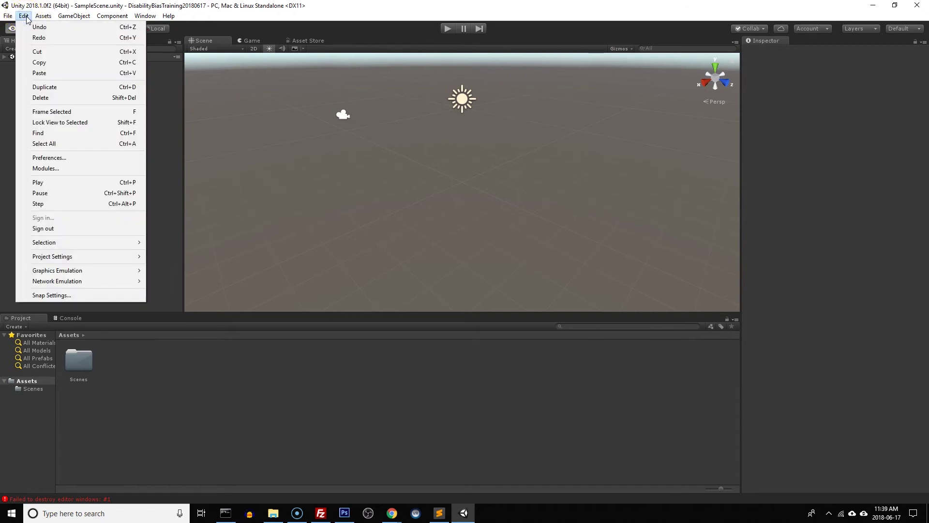
{"action": "mouse_move", "coordinate": [81, 258]}
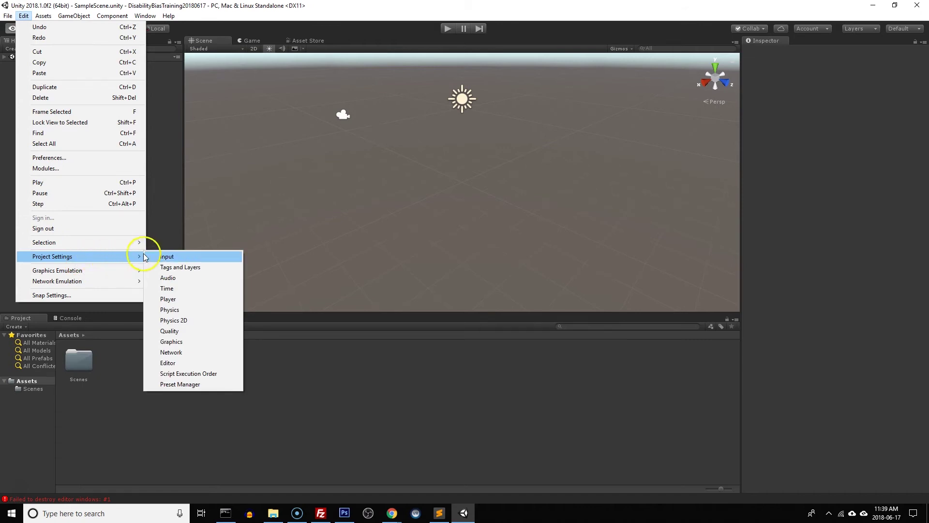
In Player settings, with a wider Inspector, set the Company Name to 'Equal Reality'
{"action": "left_click", "coordinate": [192, 298]}
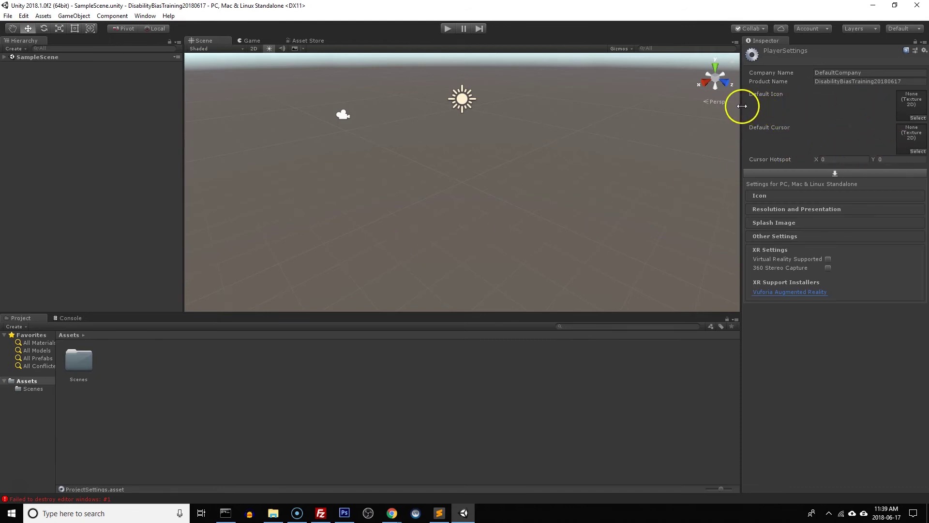
{"action": "left_click_drag", "start_coordinate": [741, 106], "coordinate": [655, 106]}
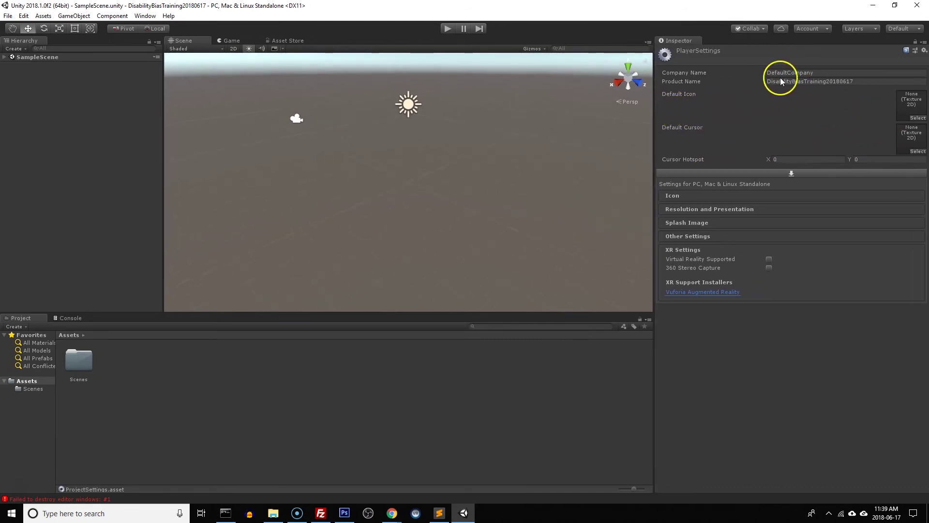
{"action": "left_click", "coordinate": [817, 72]}
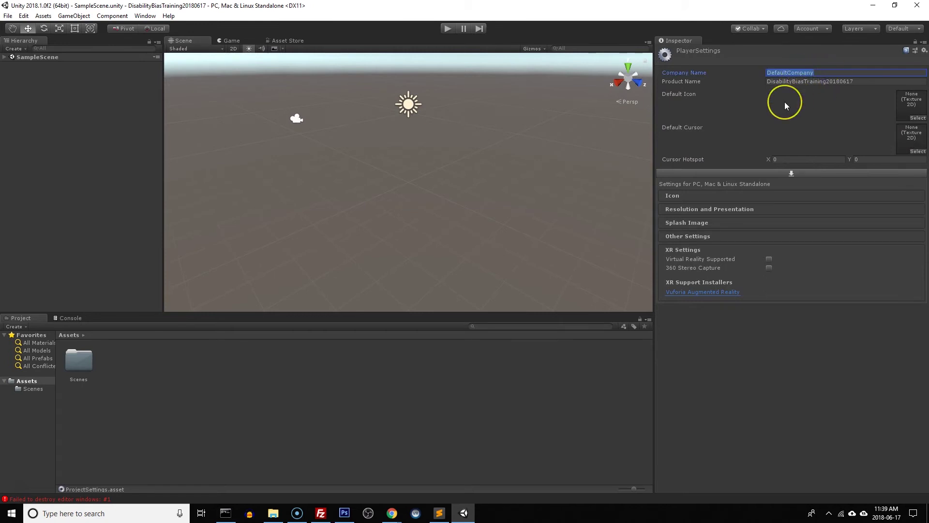
{"action": "type", "text": "Euqal"}
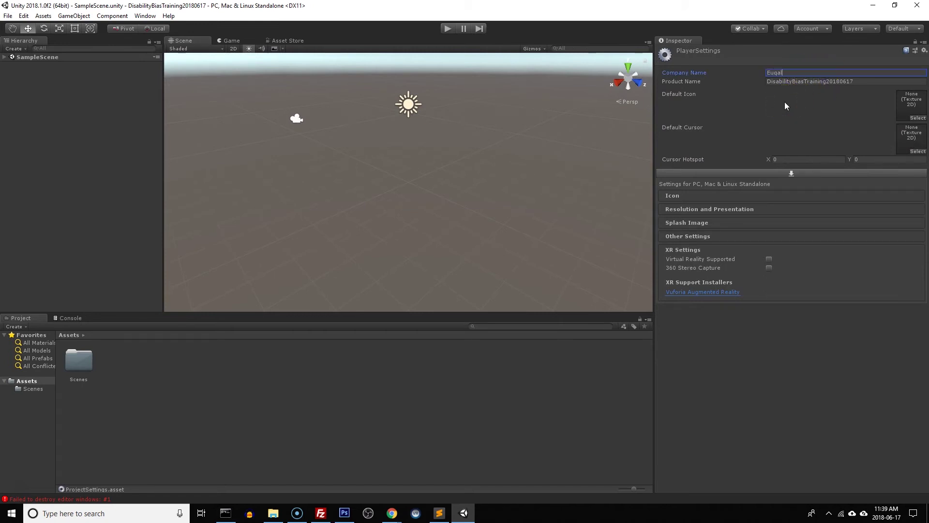
{"action": "key", "text": "BackSpace"}
{"action": "key", "text": "BackSpace"}
{"action": "type", "text": "qual Reality"}
Trim the 20180617 suffix so the Product Name reads 'Disability Bias Training'
{"action": "left_click", "coordinate": [791, 81]}
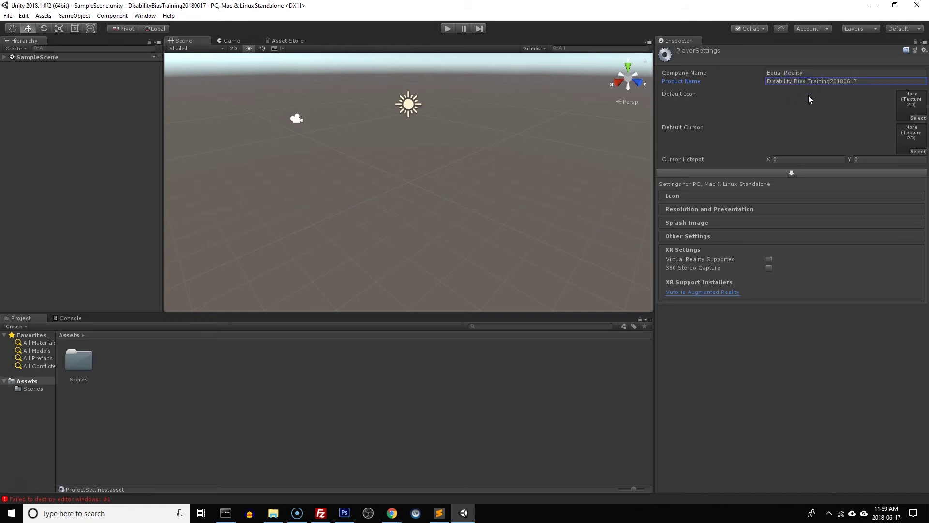
{"action": "left_click", "coordinate": [830, 81]}
{"action": "left_click_drag", "start_coordinate": [830, 83], "coordinate": [869, 83]}
{"action": "key", "text": "BackSpace"}
{"action": "left_click", "coordinate": [913, 111]}
Set Display Resolution Dialog to Hidden By Default under Resolution and Presentation
{"action": "left_click", "coordinate": [695, 210]}
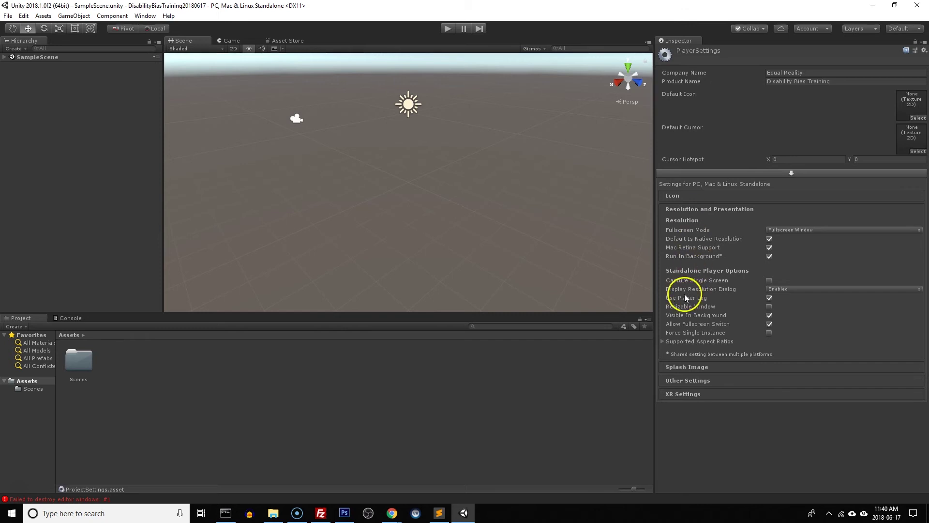
{"action": "left_click", "coordinate": [769, 290]}
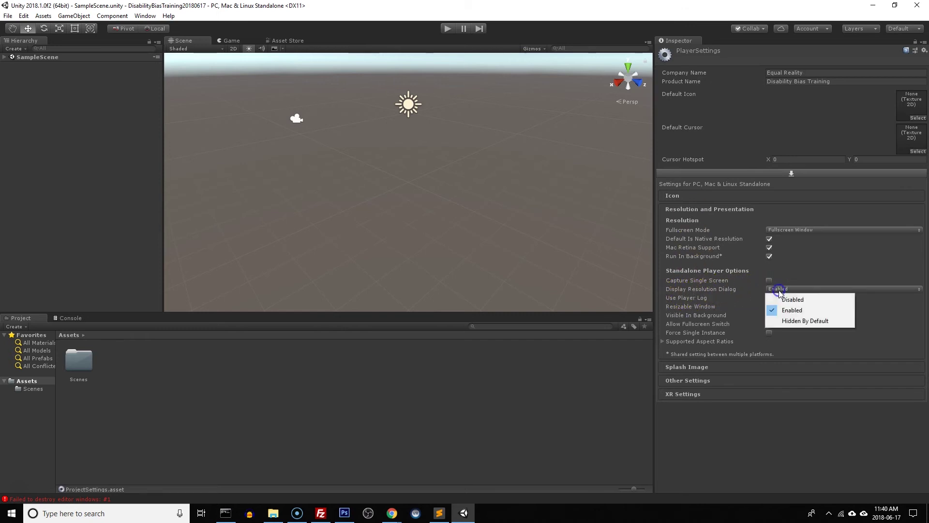
{"action": "left_click", "coordinate": [805, 321]}
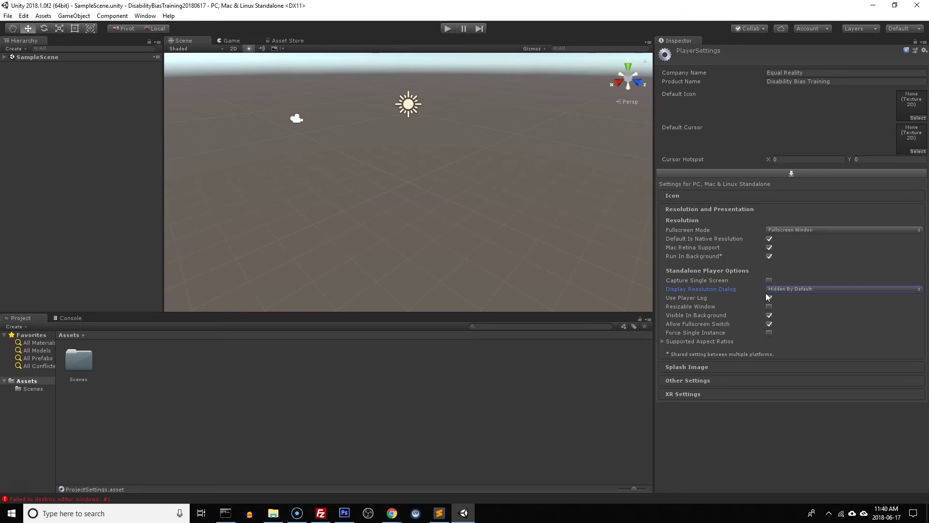
{"action": "key", "text": "alt"}
{"action": "left_click", "coordinate": [714, 233], "text": "alt"}
{"action": "left_click", "coordinate": [715, 210], "text": "alt"}
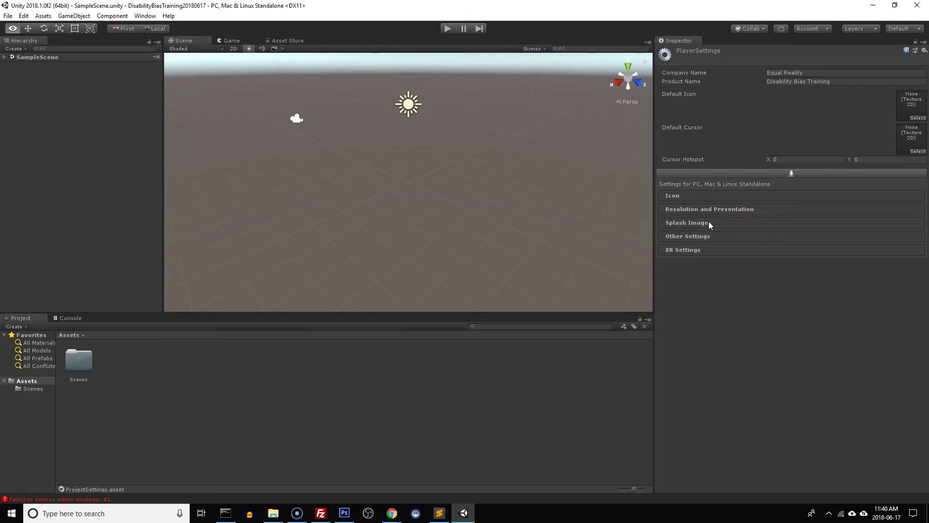
Uncheck Show Splash Screen in the Splash Image section
{"action": "left_click", "coordinate": [694, 222]}
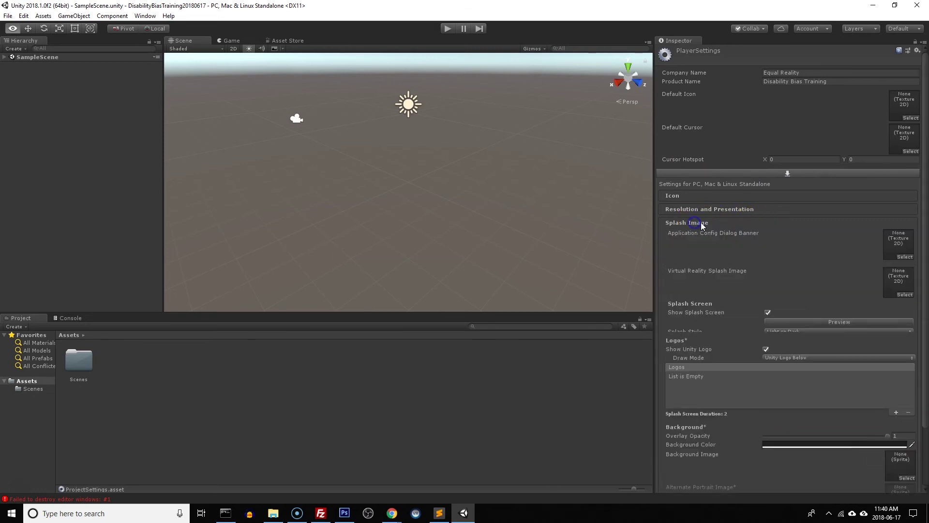
{"action": "left_click", "coordinate": [766, 313]}
{"action": "left_click", "coordinate": [765, 312]}
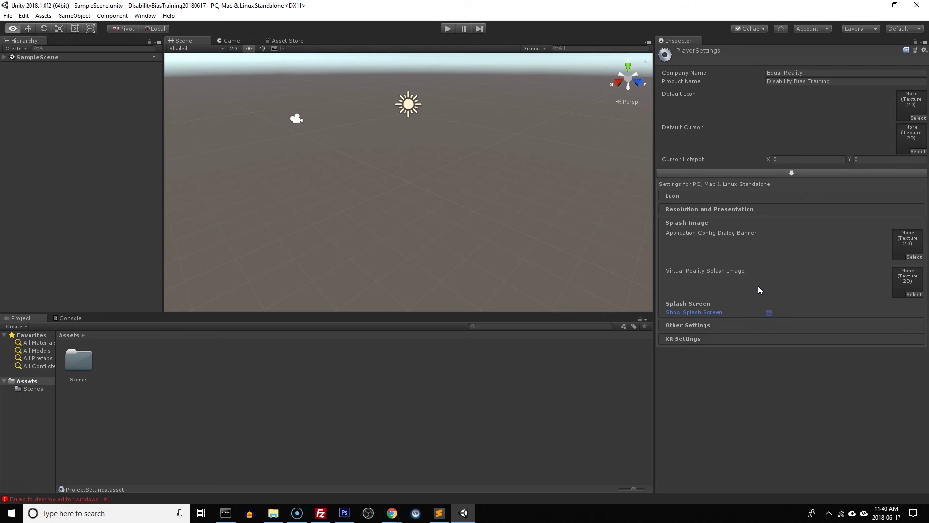
{"action": "left_click", "coordinate": [686, 222]}
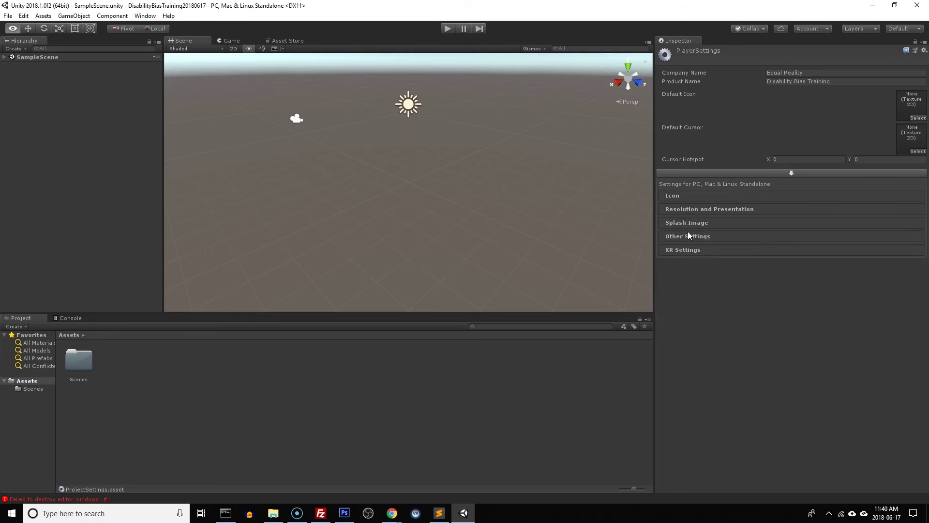
Enable Virtual Reality Supported in XR Settings and remove the Oculus SDK, leaving only OpenVR
{"action": "left_click", "coordinate": [668, 250]}
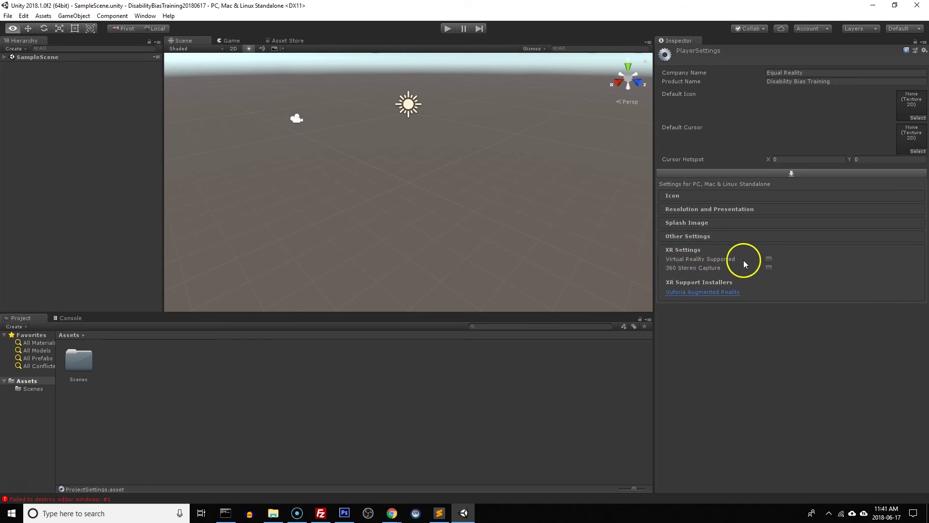
{"action": "left_click", "coordinate": [769, 260]}
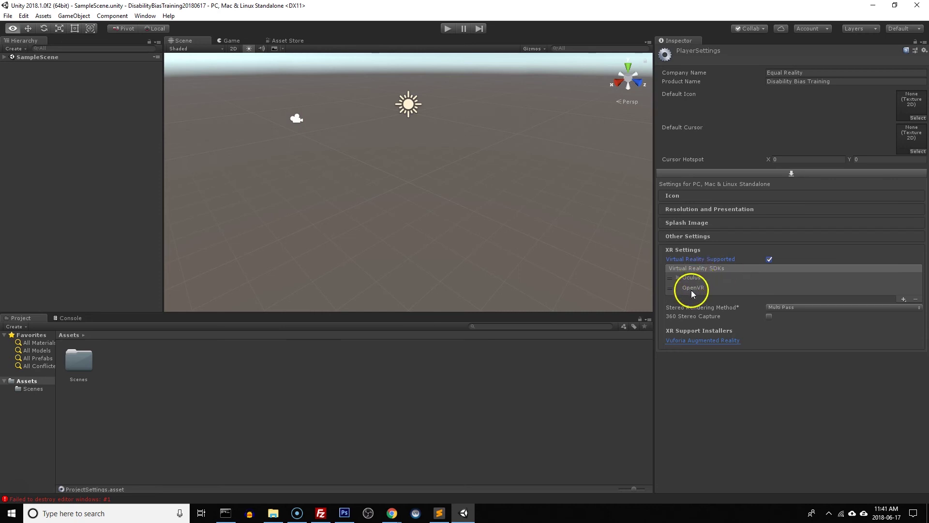
{"action": "left_click", "coordinate": [700, 278]}
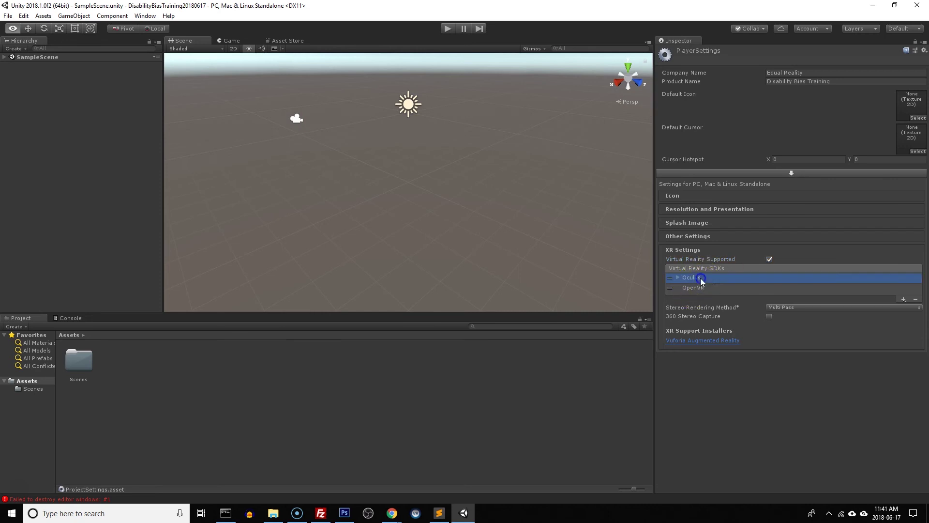
{"action": "left_click", "coordinate": [915, 298]}
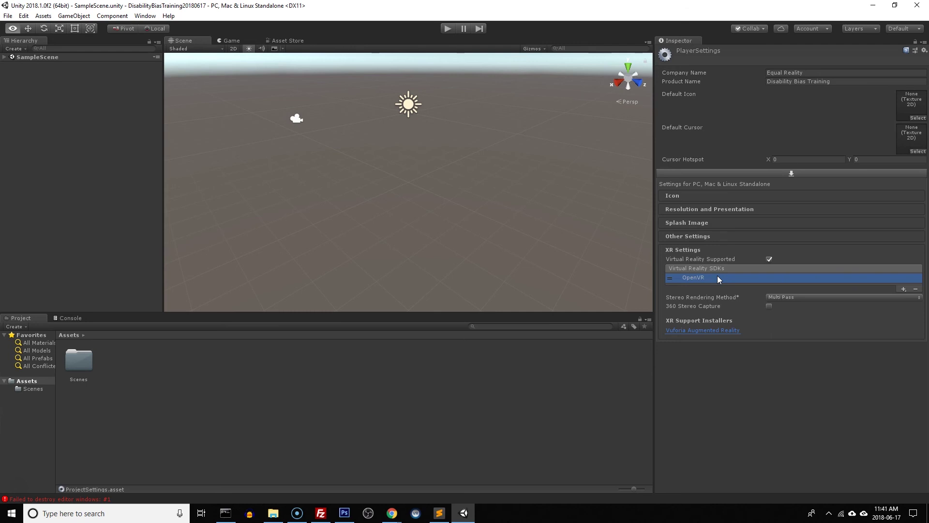
{"action": "key", "text": "w"}
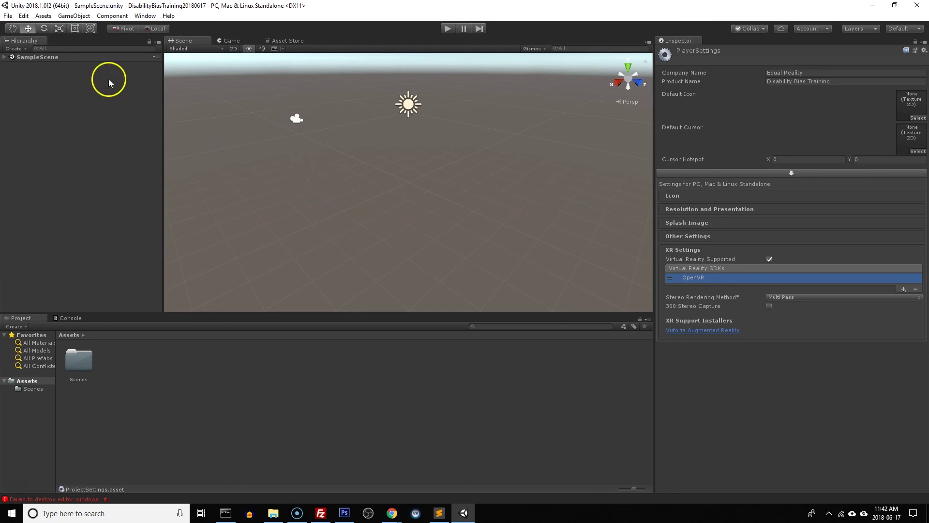
In Project Settings > Audio, choose OculusSpatializer as the Spatializer Plugin
{"action": "left_click", "coordinate": [24, 16]}
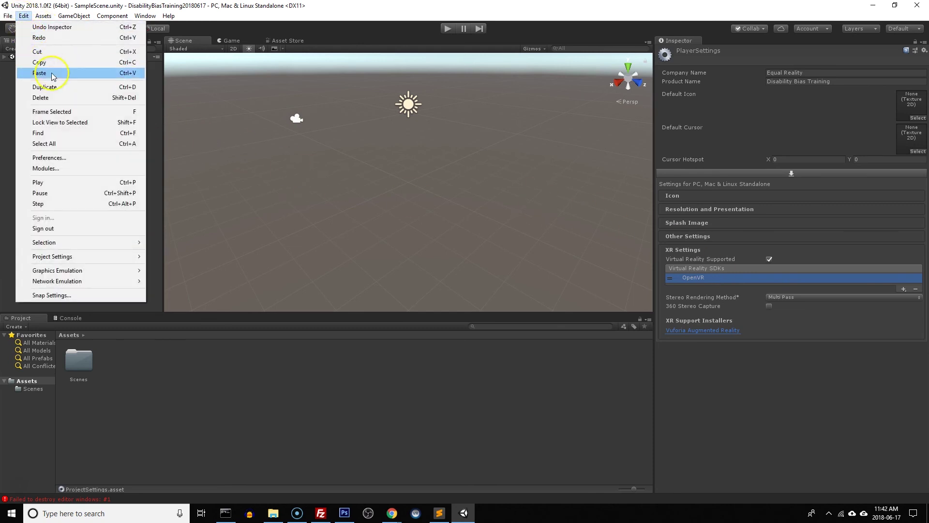
{"action": "mouse_move", "coordinate": [114, 257]}
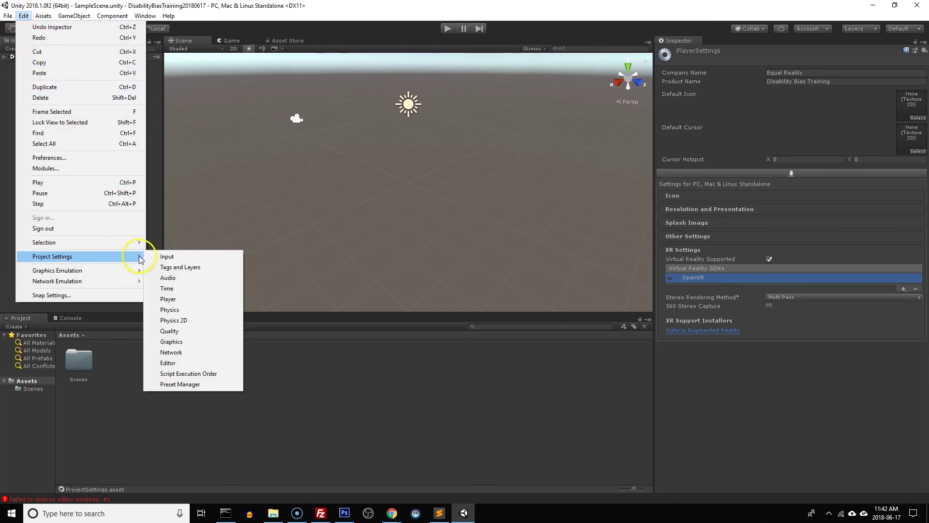
{"action": "left_click", "coordinate": [181, 277]}
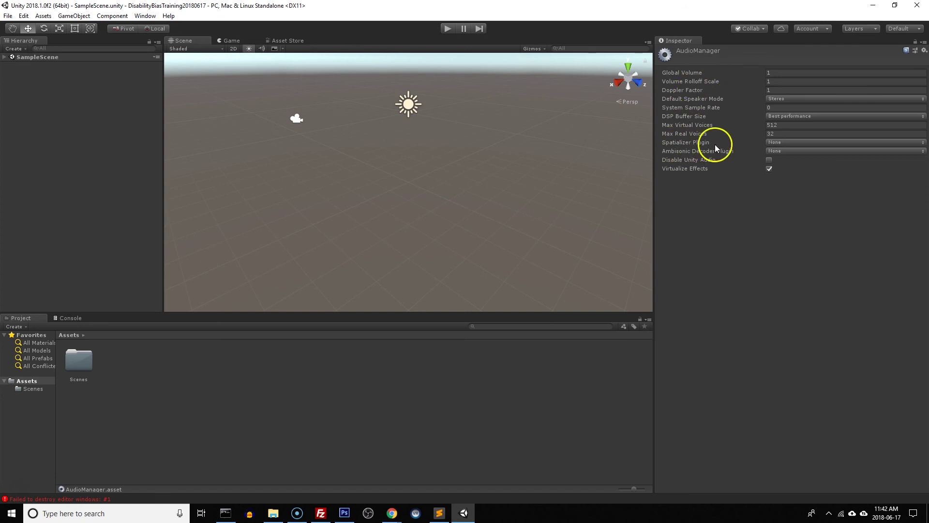
{"action": "left_click", "coordinate": [780, 141]}
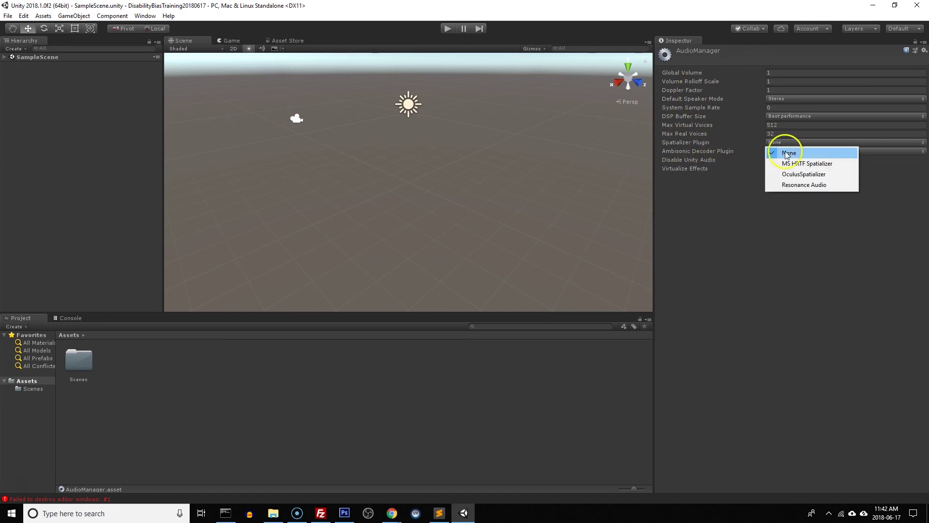
{"action": "left_click", "coordinate": [835, 174]}
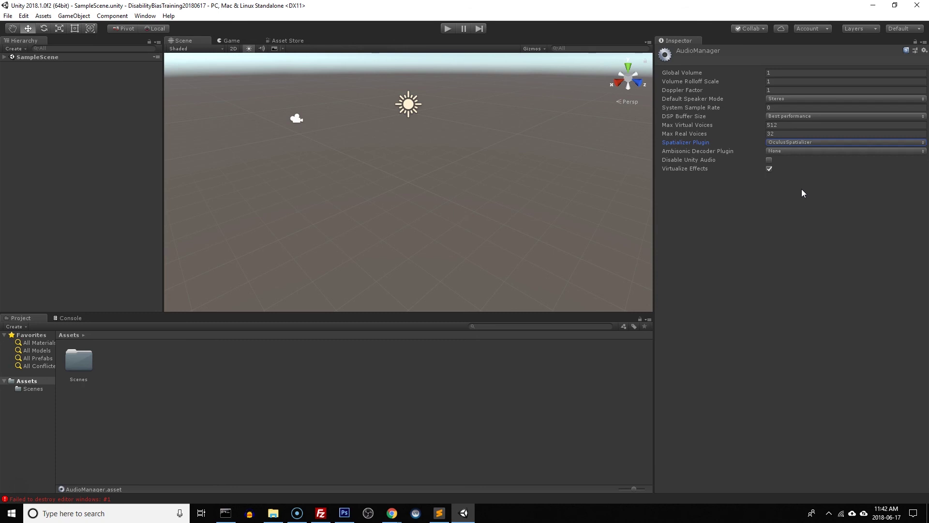
{"action": "right_click_drag", "start_coordinate": [569, 189], "coordinate": [569, 189]}
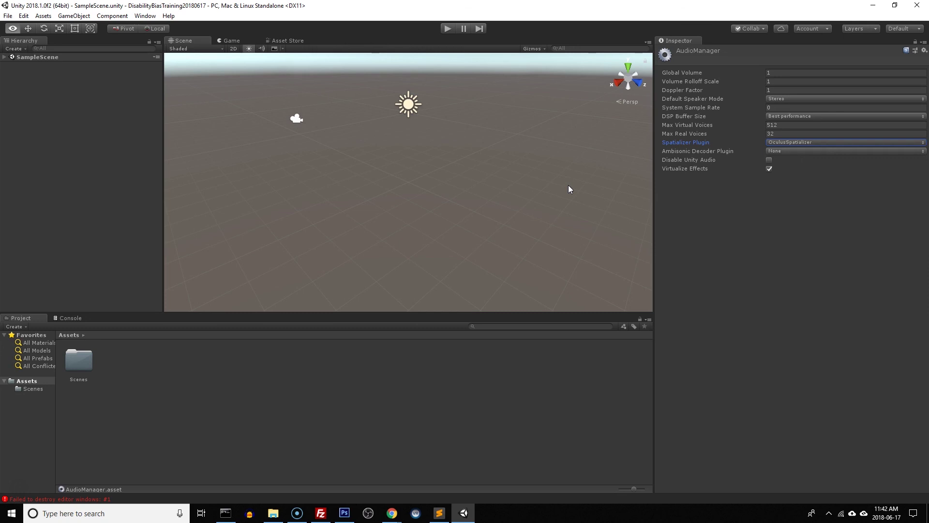